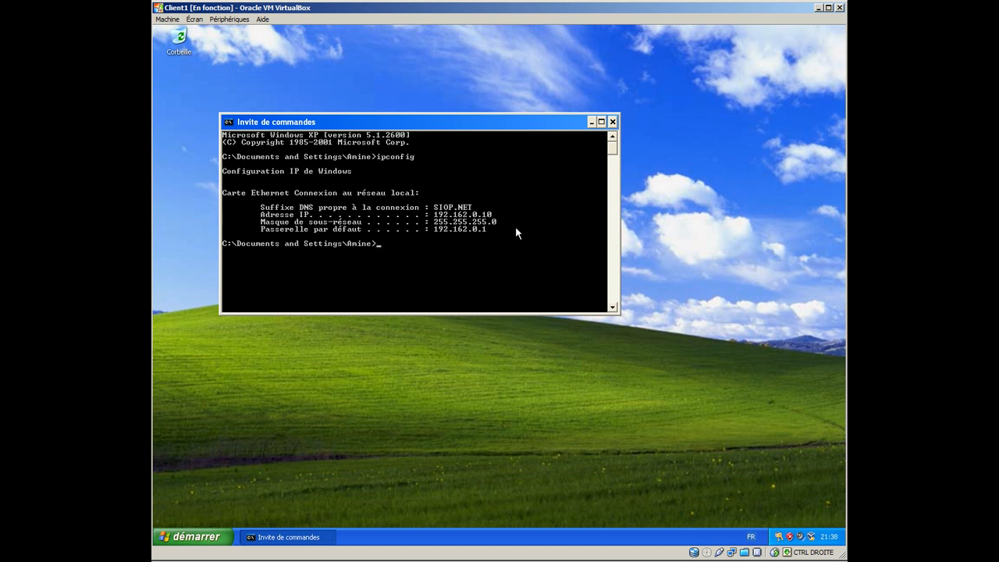
{"action": "left_click", "coordinate": [217, 537]}
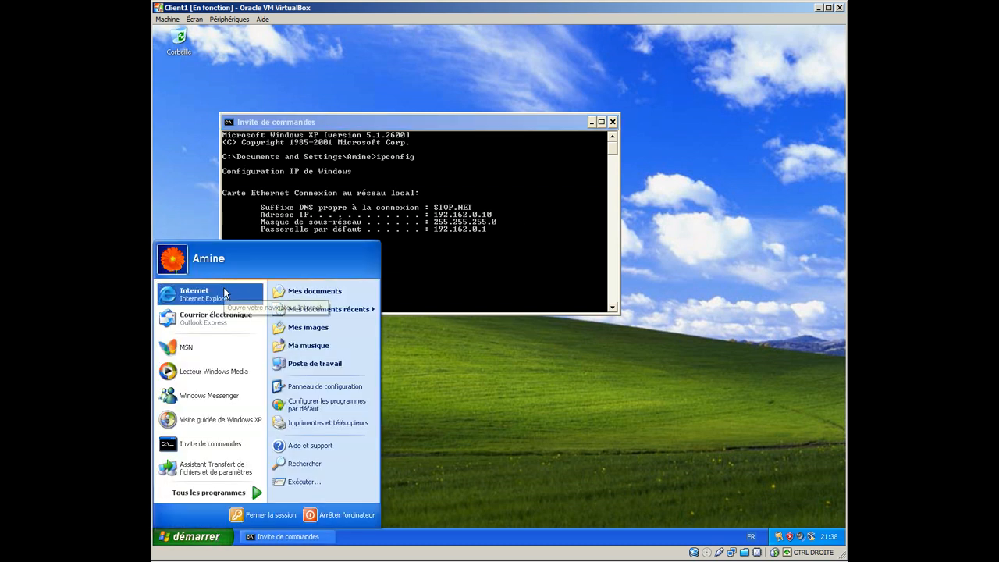
{"action": "left_click", "coordinate": [223, 289]}
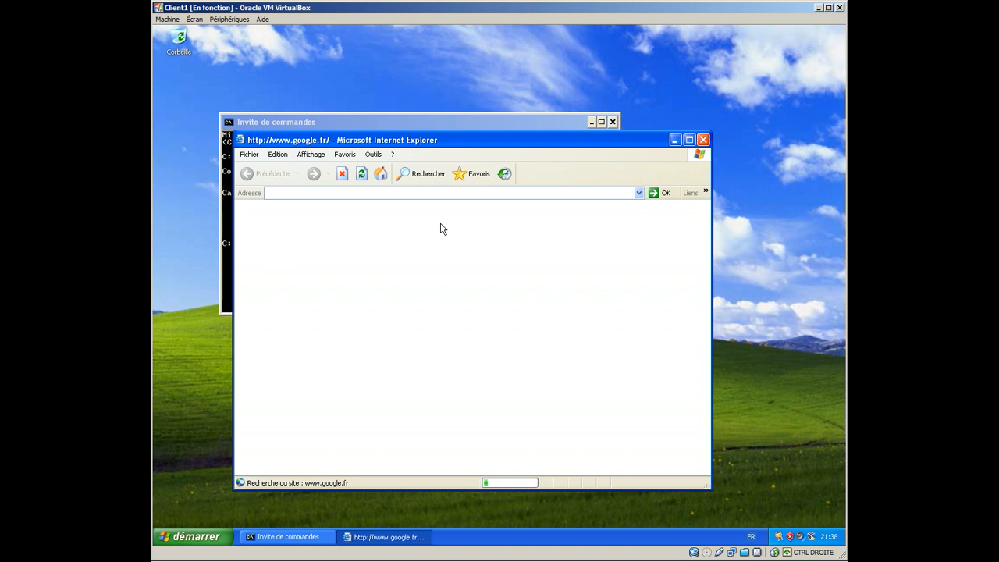
{"action": "left_click_drag", "start_coordinate": [450, 148], "coordinate": [578, 181]}
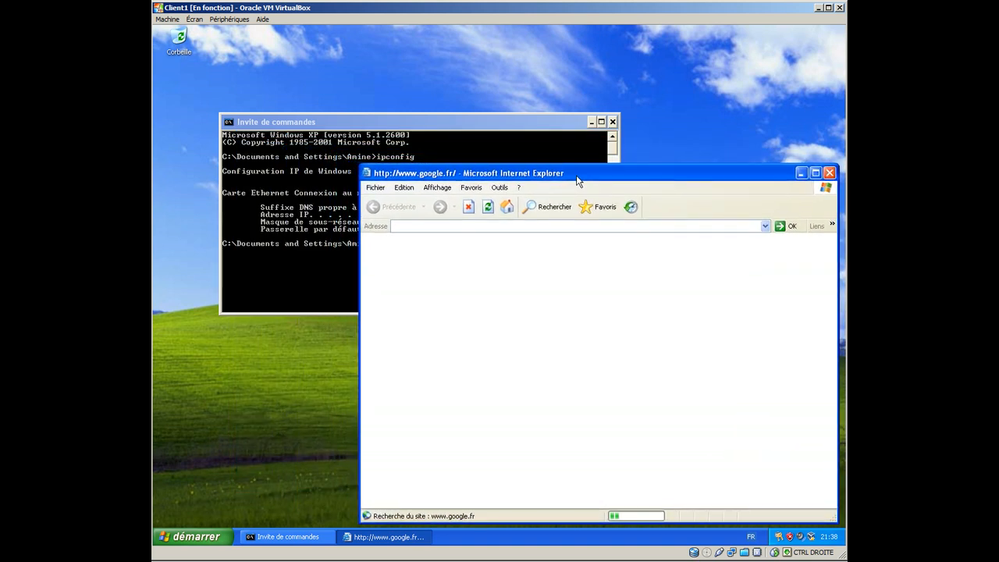
{"action": "left_click_drag", "start_coordinate": [495, 125], "coordinate": [429, 41]}
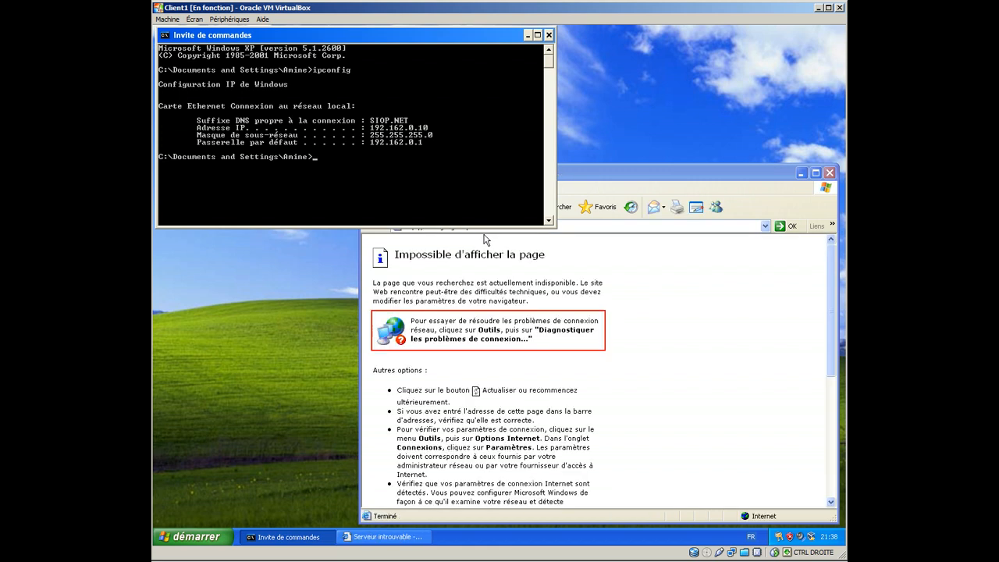
Switch to the WS2K8R2 server and start adding a role, selecting Services de stratégie et d'accès réseau
{"action": "left_click", "coordinate": [818, 8]}
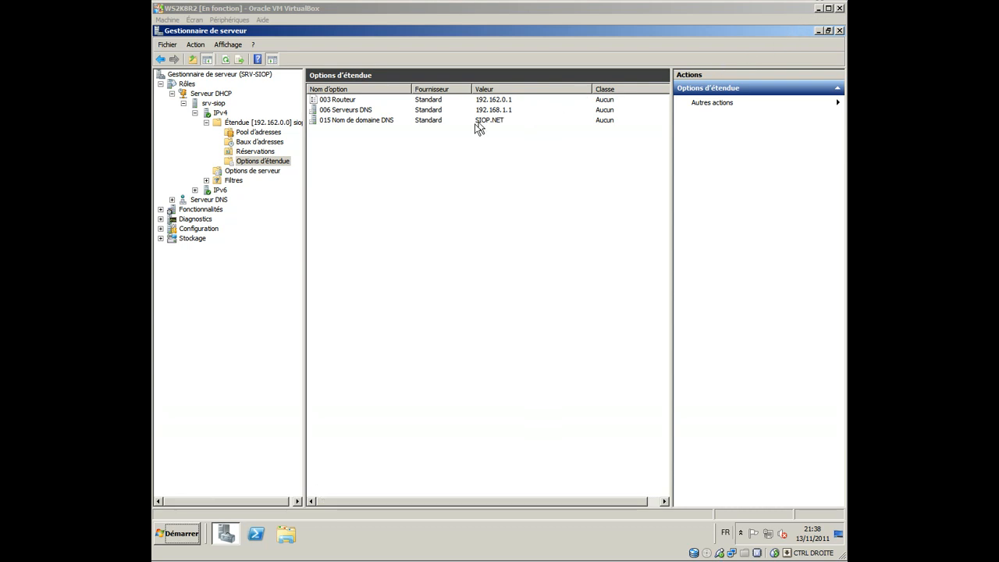
{"action": "left_click", "coordinate": [187, 84]}
{"action": "left_click", "coordinate": [765, 161]}
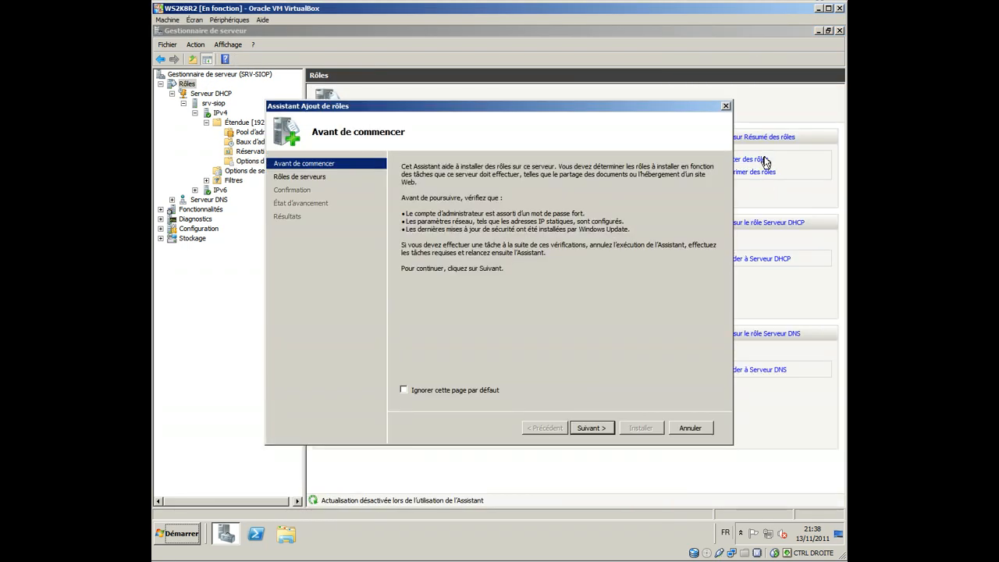
{"action": "left_click", "coordinate": [588, 426]}
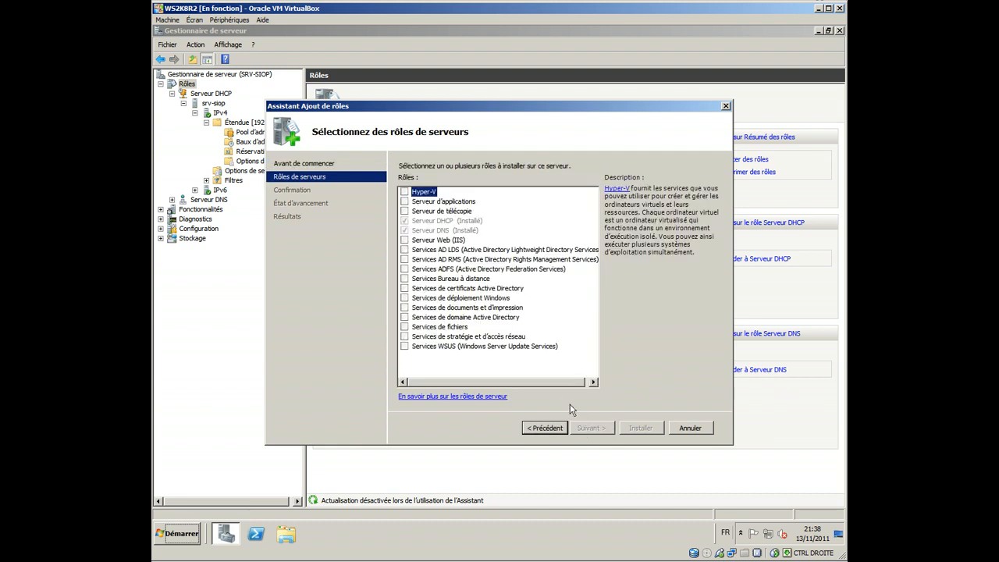
{"action": "left_click", "coordinate": [405, 336]}
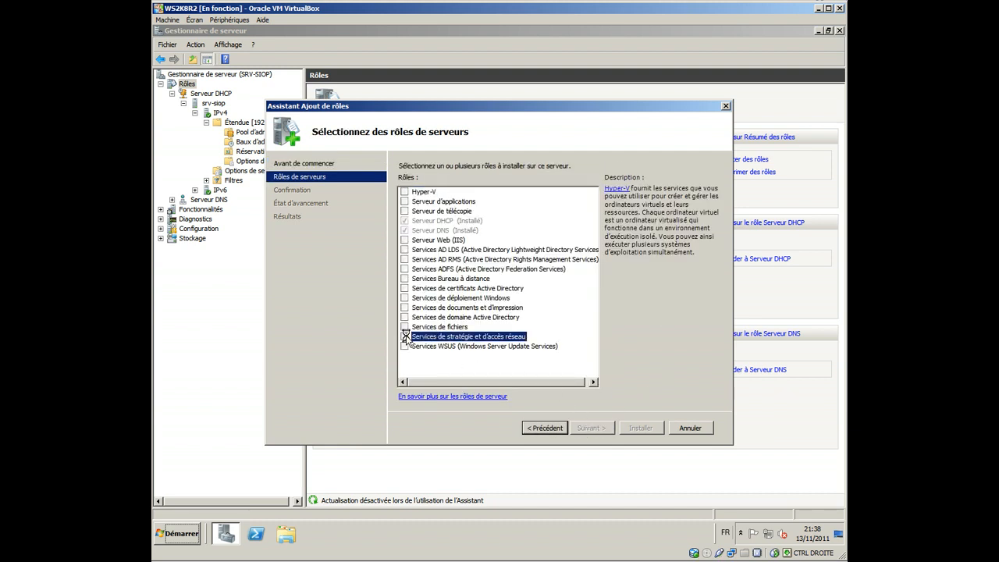
{"action": "left_click", "coordinate": [593, 428]}
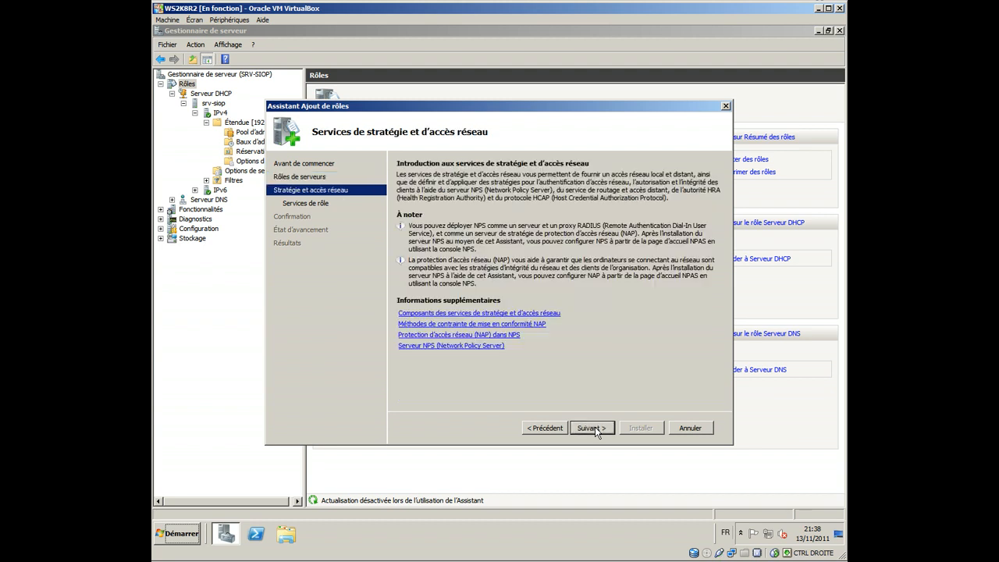
Install the Services Routage et accès distant role service, including Service d'accès à distance and Routage, and close the wizard
{"action": "left_click", "coordinate": [593, 429]}
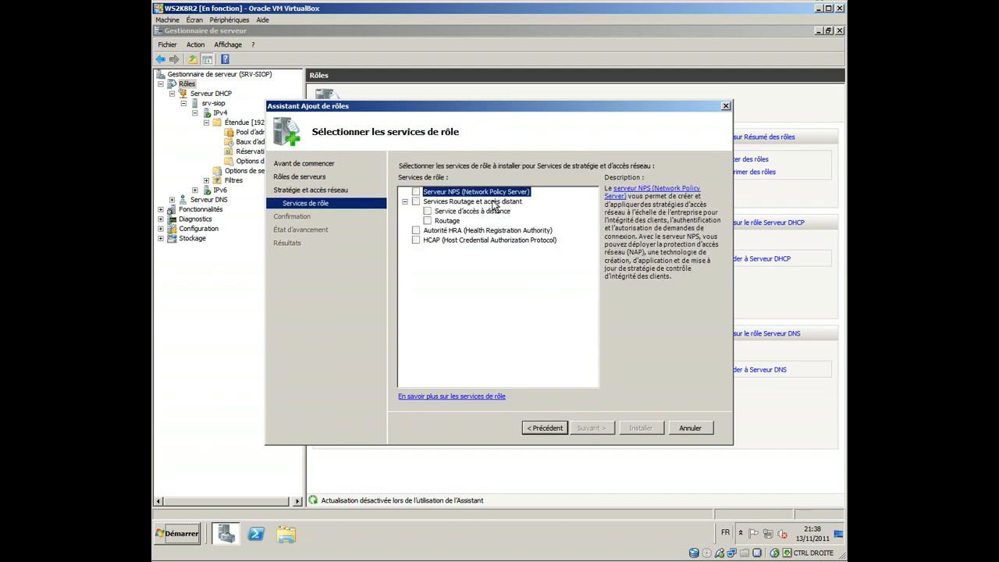
{"action": "left_click", "coordinate": [416, 201]}
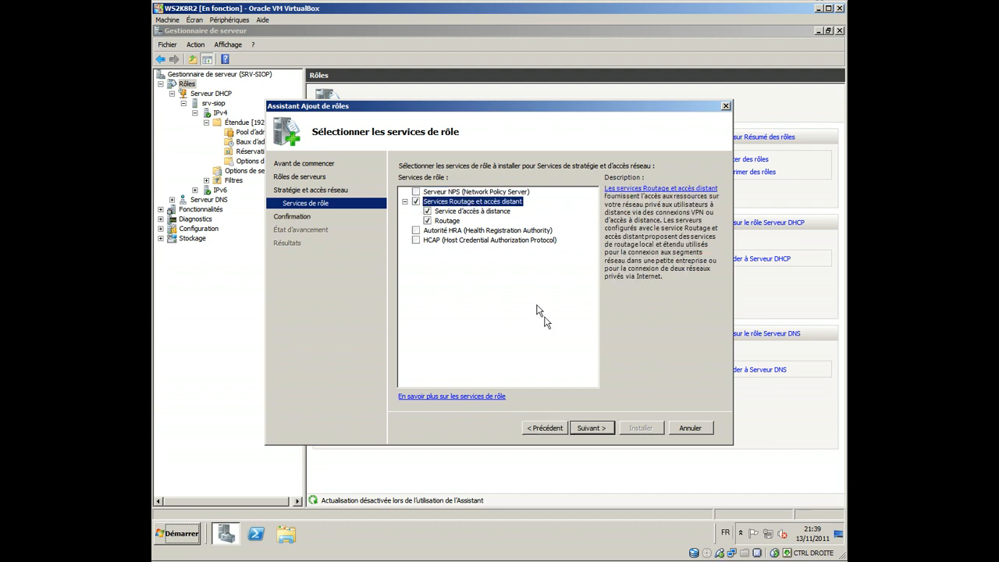
{"action": "left_click", "coordinate": [595, 429]}
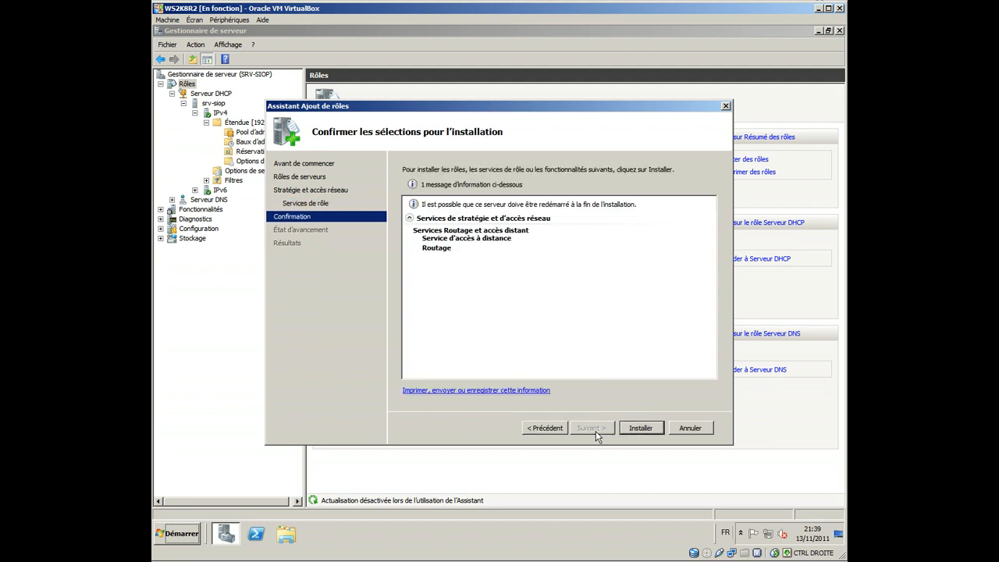
{"action": "left_click", "coordinate": [653, 430]}
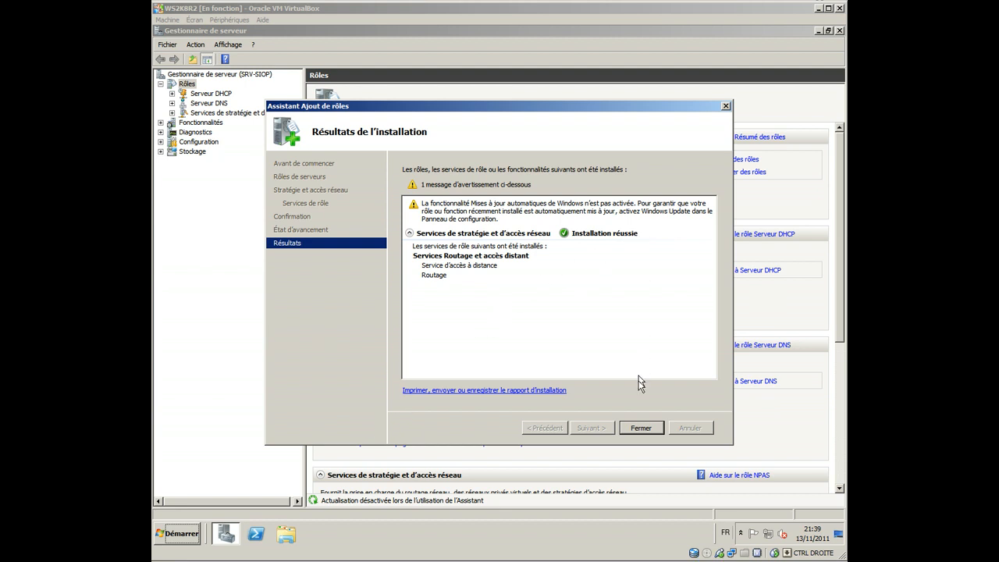
{"action": "left_click", "coordinate": [641, 428]}
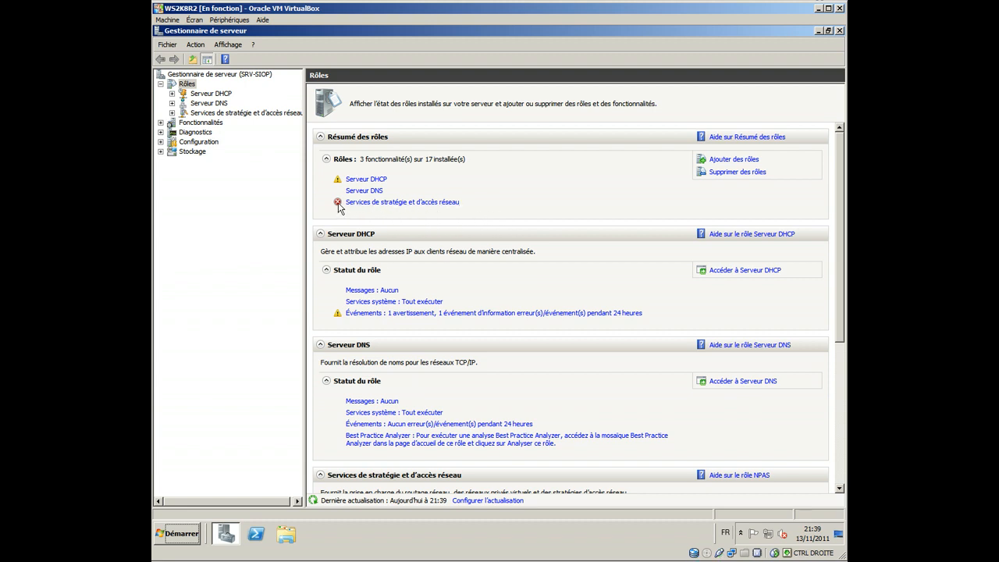
Start configuring and enabling Routage et accès distant, choosing NAT (Network address translation) as the configuration
{"action": "left_click", "coordinate": [209, 114]}
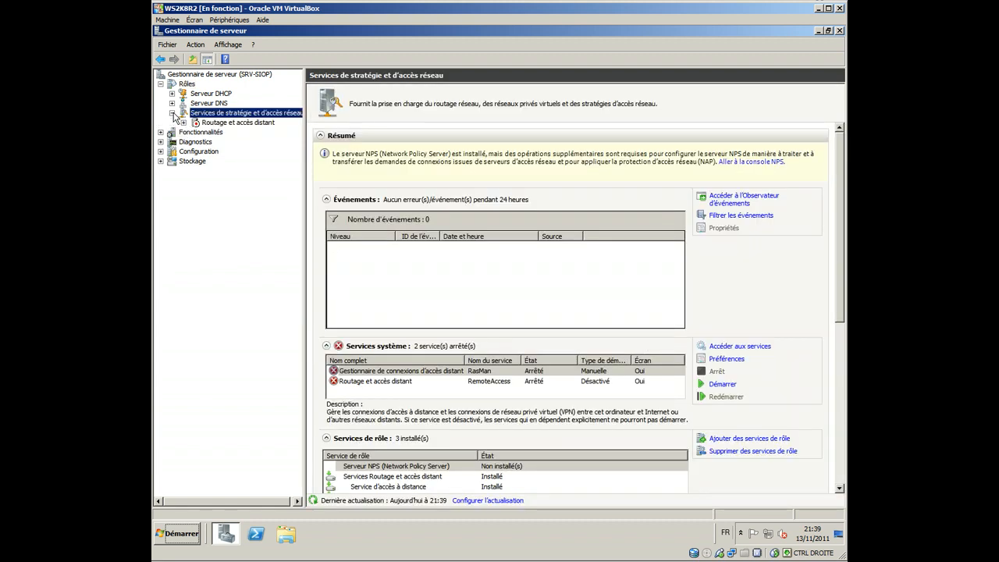
{"action": "left_click", "coordinate": [211, 124]}
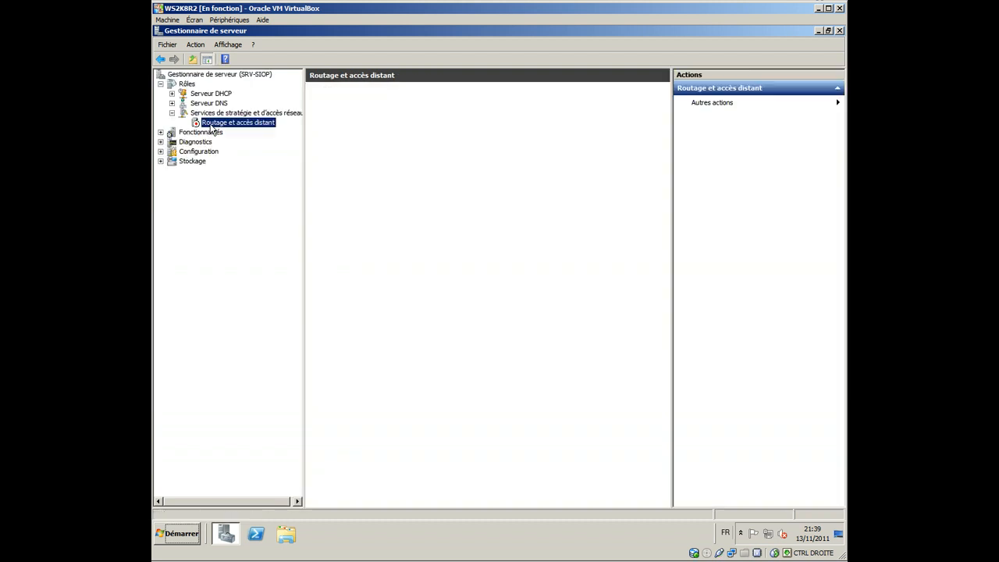
{"action": "right_click", "coordinate": [212, 127]}
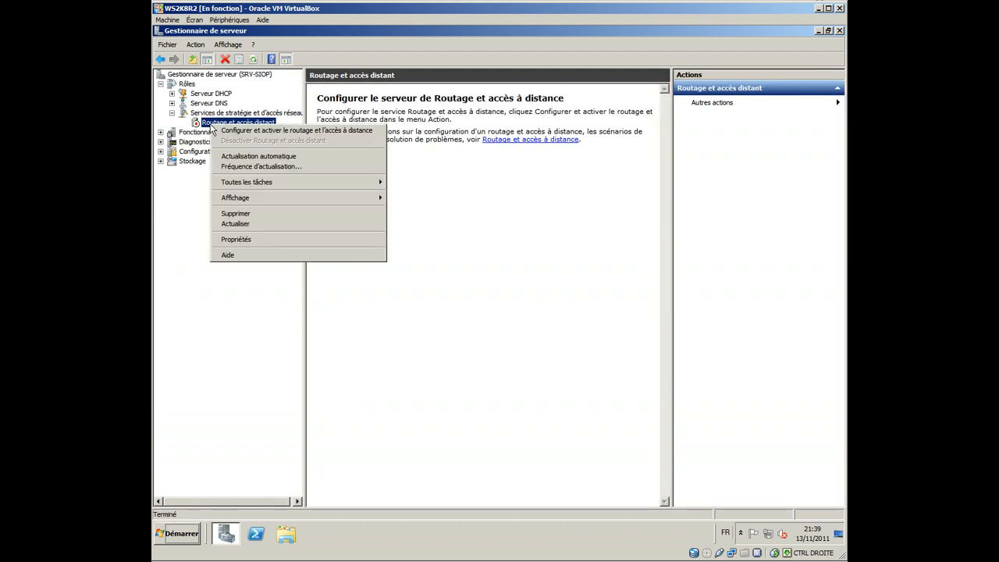
{"action": "left_click", "coordinate": [223, 132]}
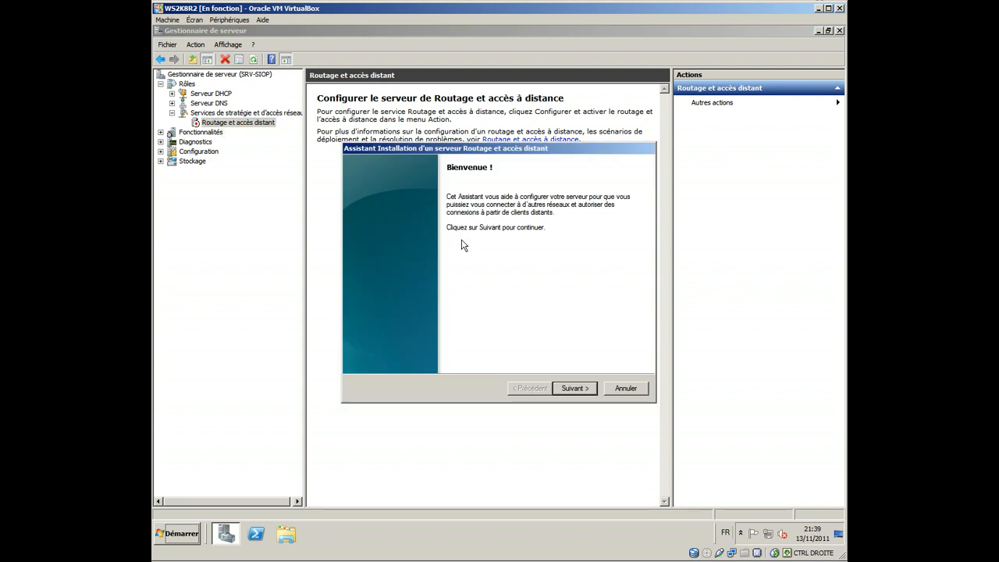
{"action": "left_click", "coordinate": [574, 388]}
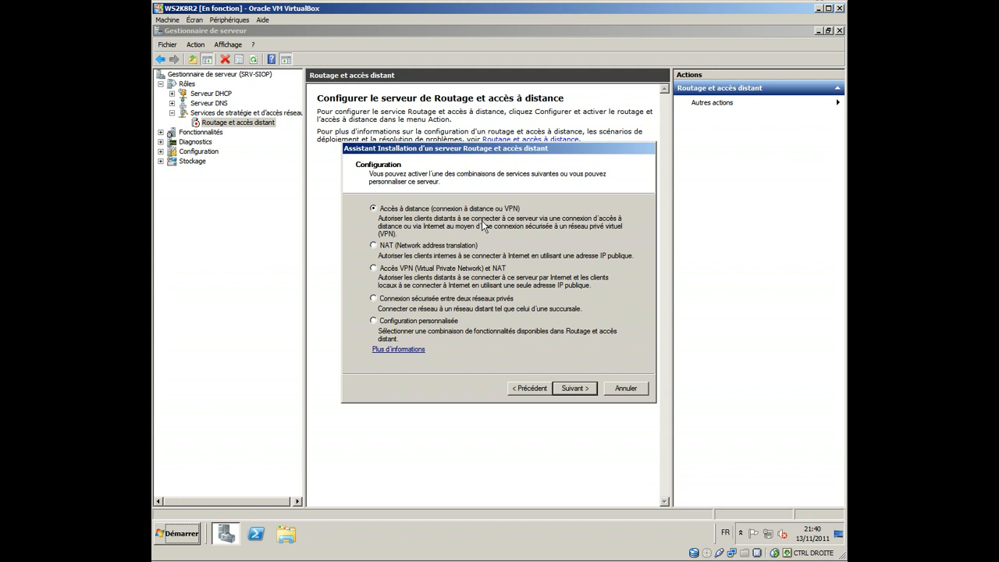
{"action": "left_click", "coordinate": [434, 246]}
{"action": "left_click", "coordinate": [582, 389]}
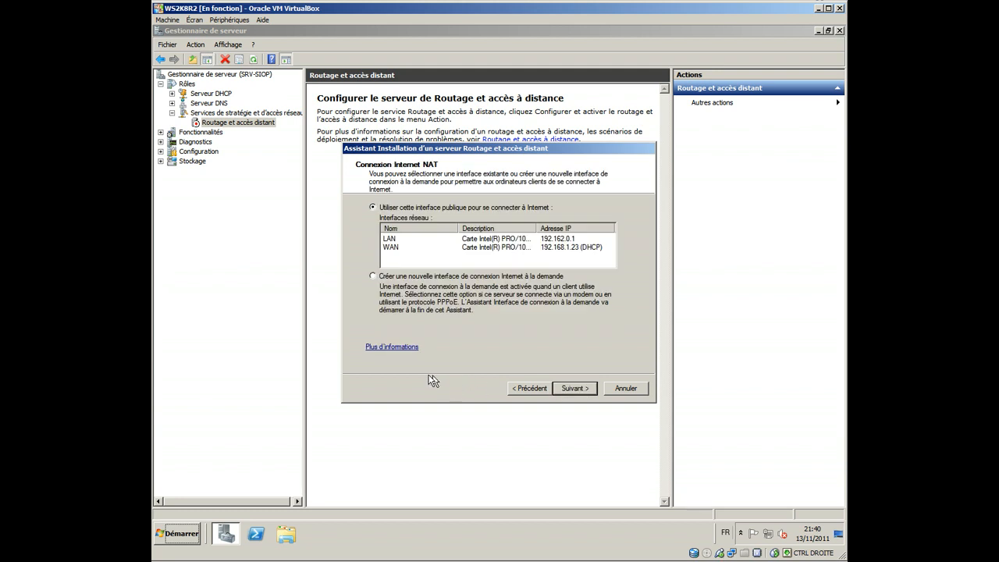
Set WAN as the public interface for the NAT Internet connection and complete the routing server setup
{"action": "left_click", "coordinate": [395, 239]}
{"action": "left_click", "coordinate": [395, 248]}
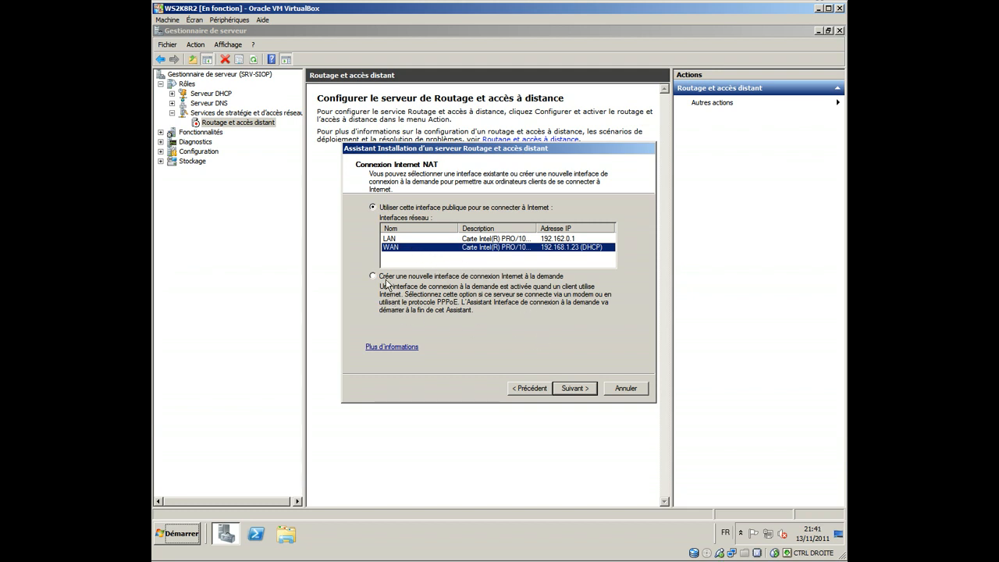
{"action": "left_click", "coordinate": [568, 389]}
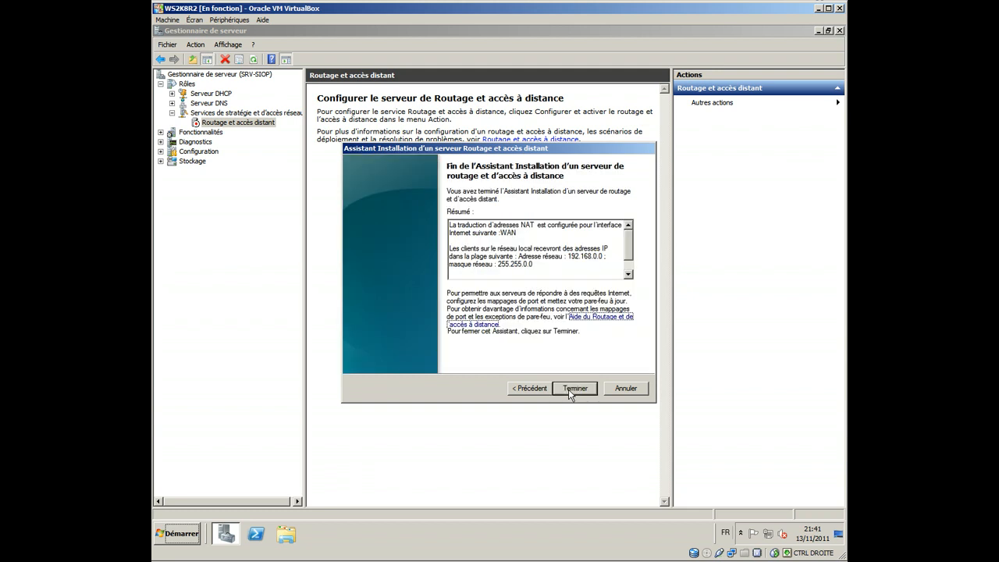
{"action": "left_click", "coordinate": [569, 390]}
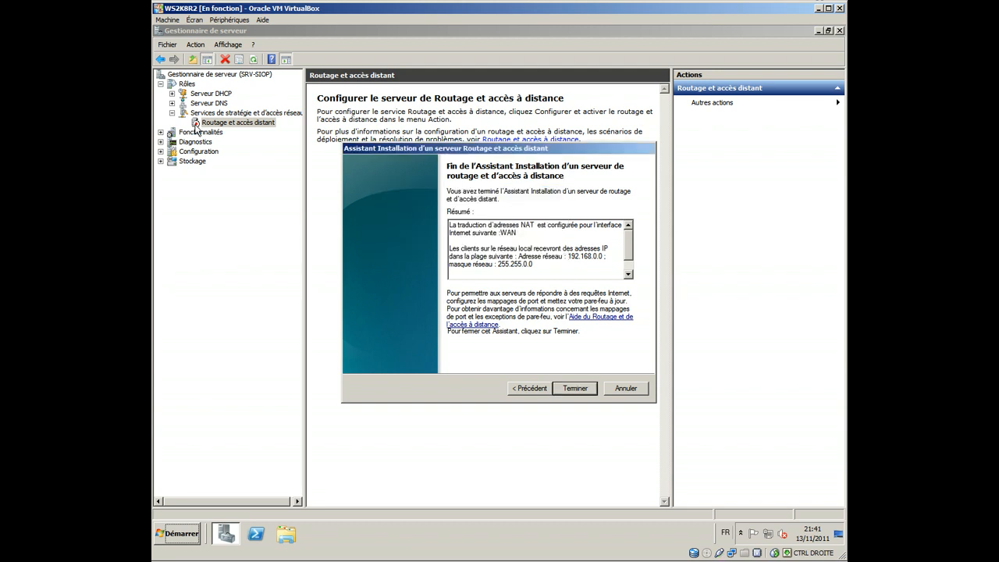
{"action": "key", "text": "Return"}
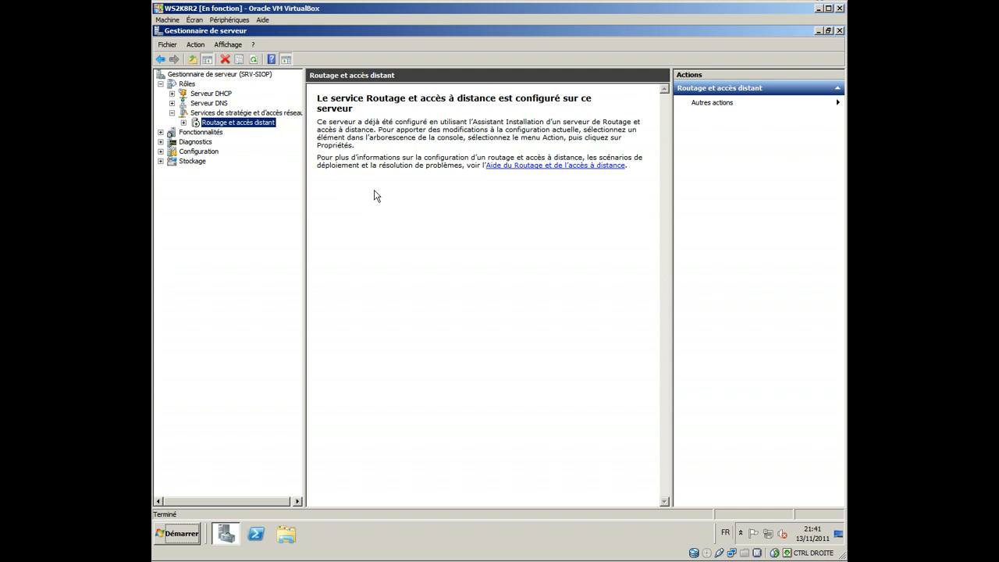
{"action": "left_click", "coordinate": [344, 558]}
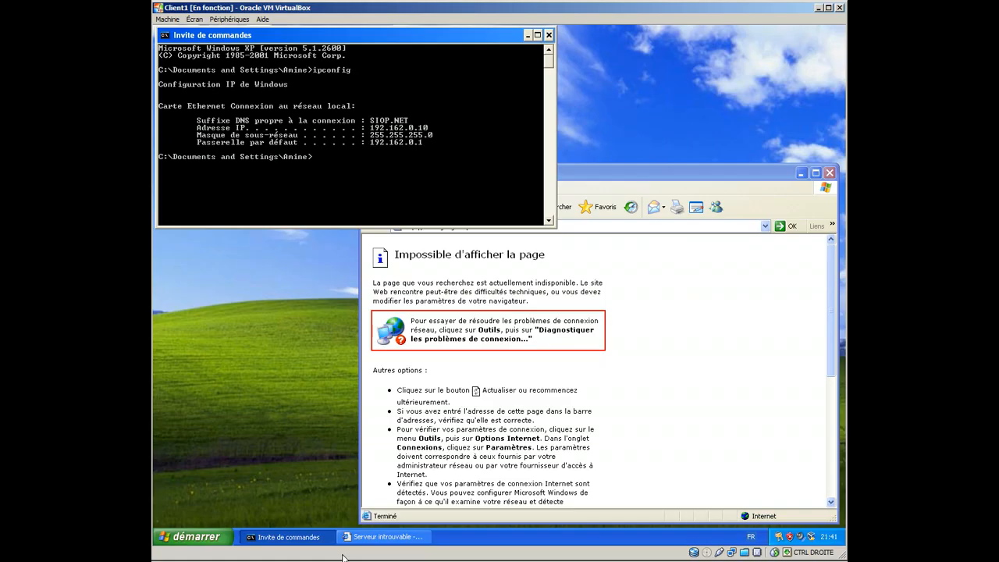
{"action": "left_click", "coordinate": [295, 417]}
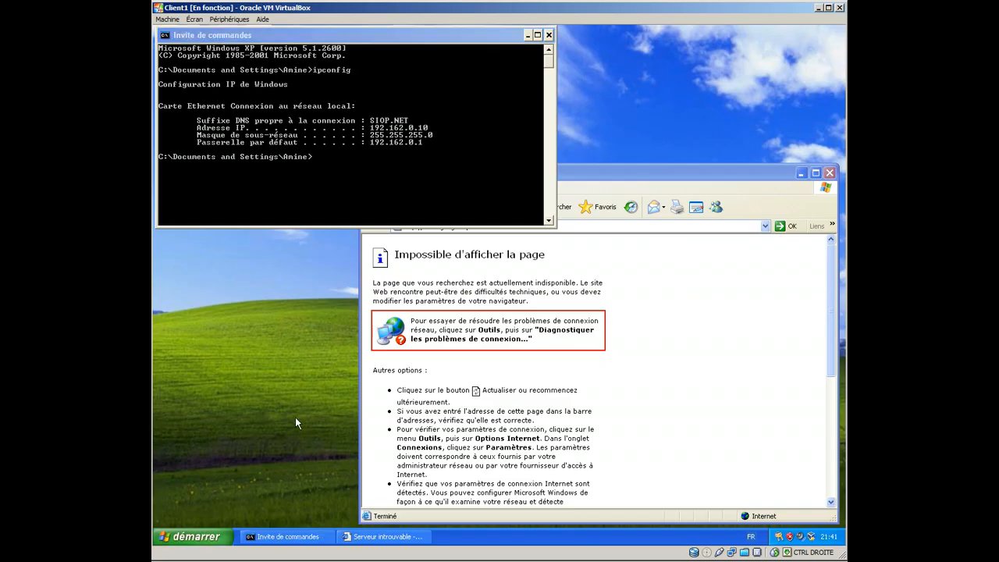
{"action": "left_click", "coordinate": [582, 186]}
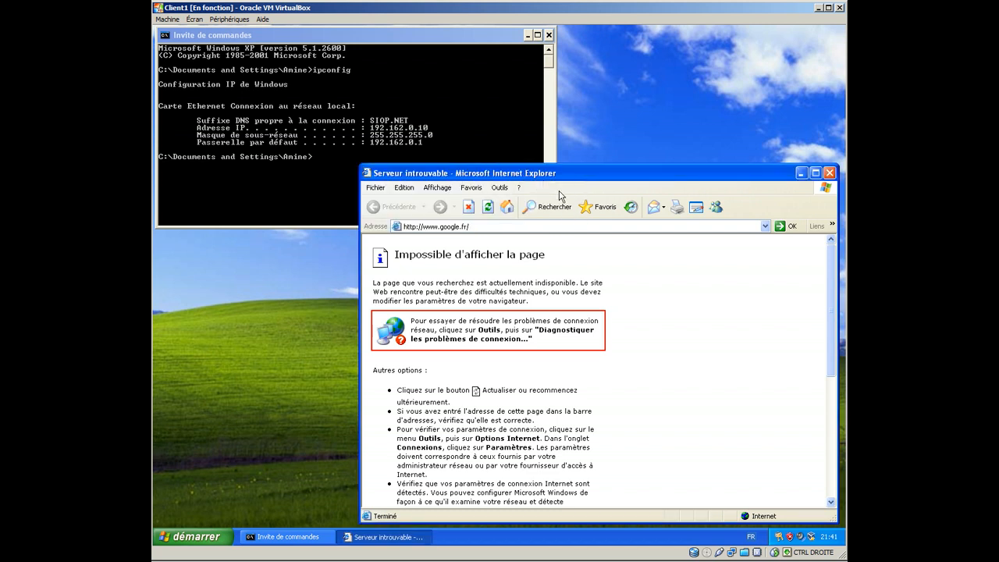
{"action": "left_click", "coordinate": [492, 209]}
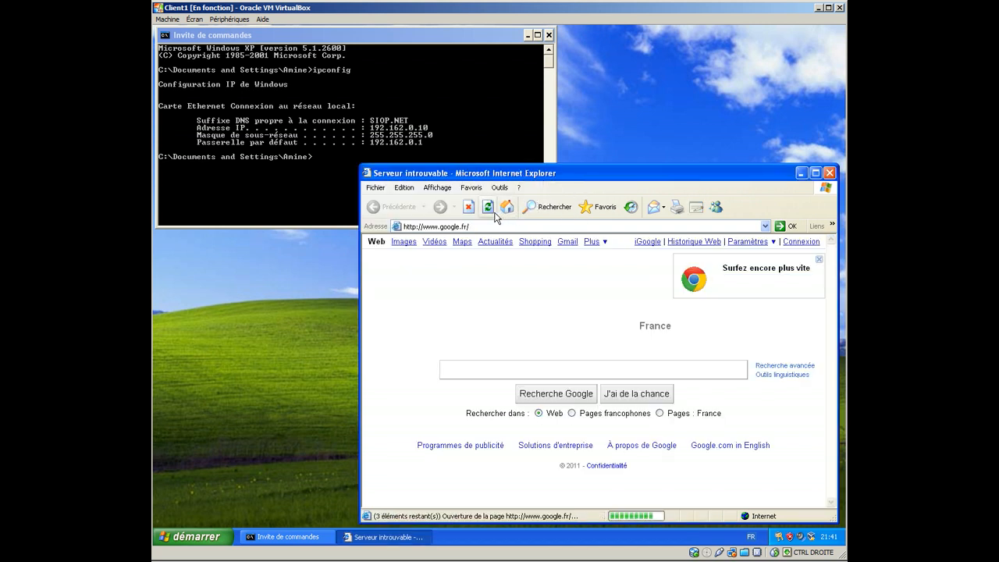